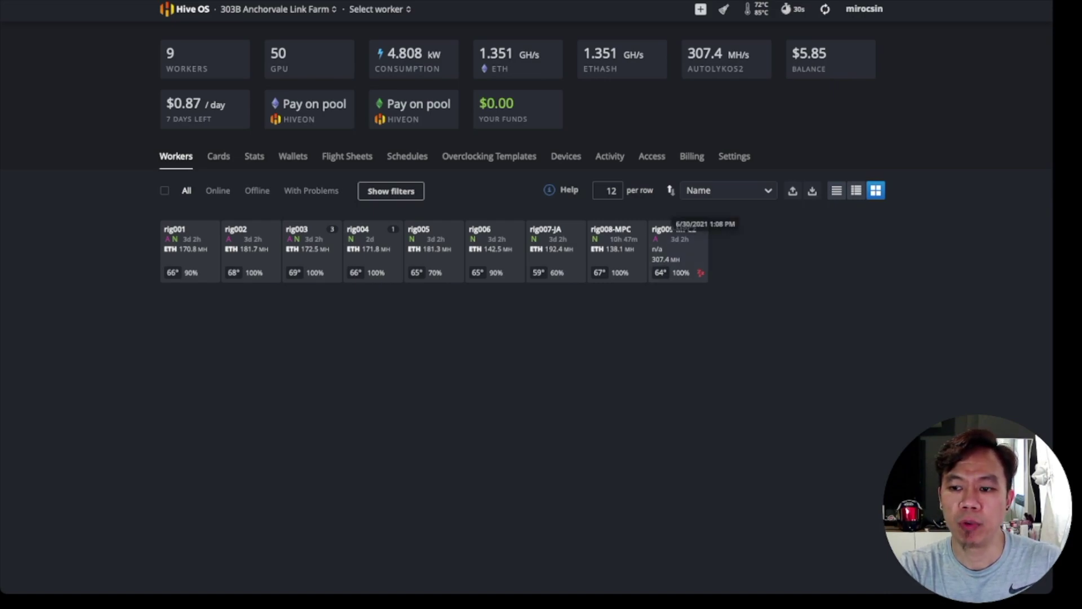
pyautogui.click(674, 229)
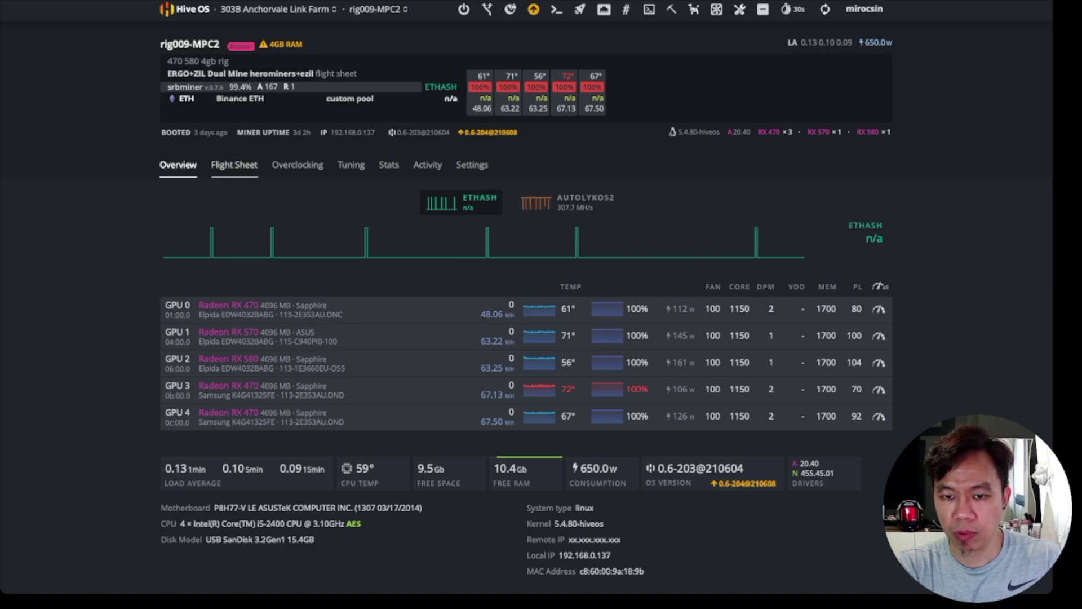
# On the Overclocking tab, bring up Download VBIOS and list its five 4096 MB GPUs
pyautogui.click(298, 165)
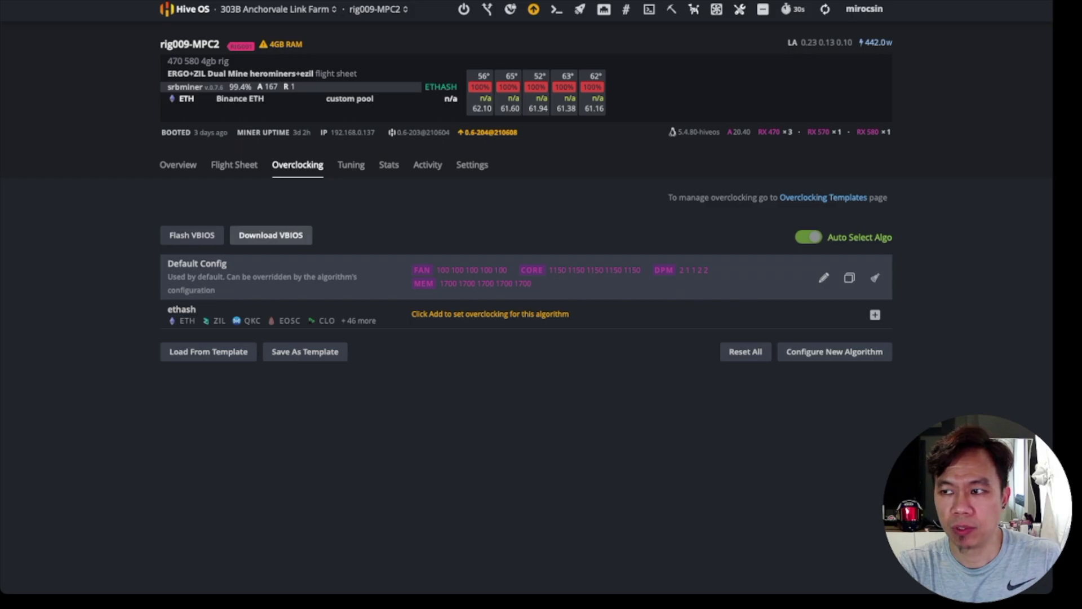
pyautogui.click(271, 235)
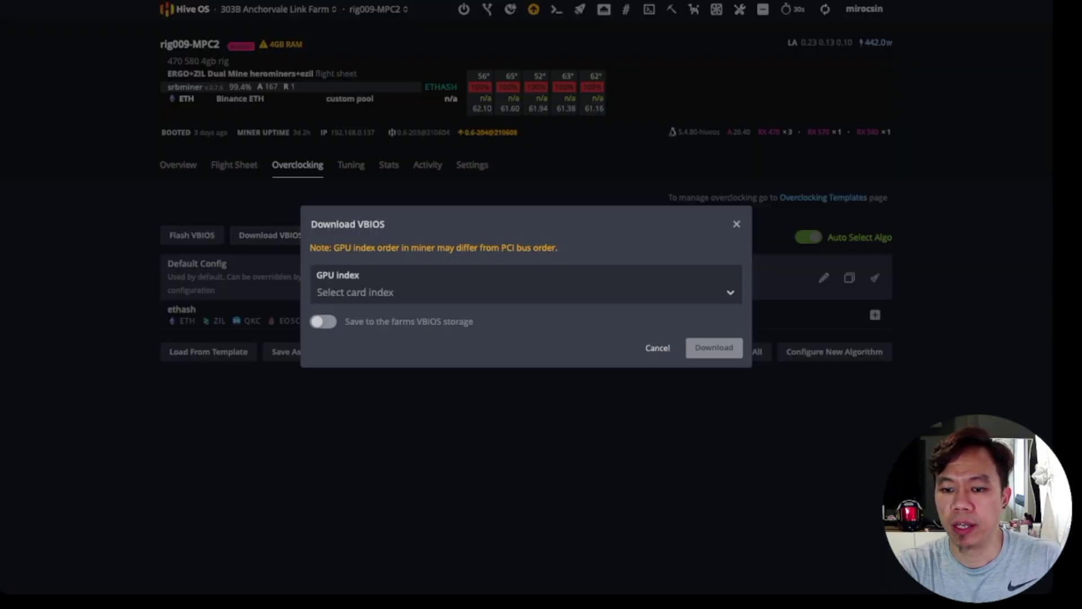
pyautogui.press('Down')
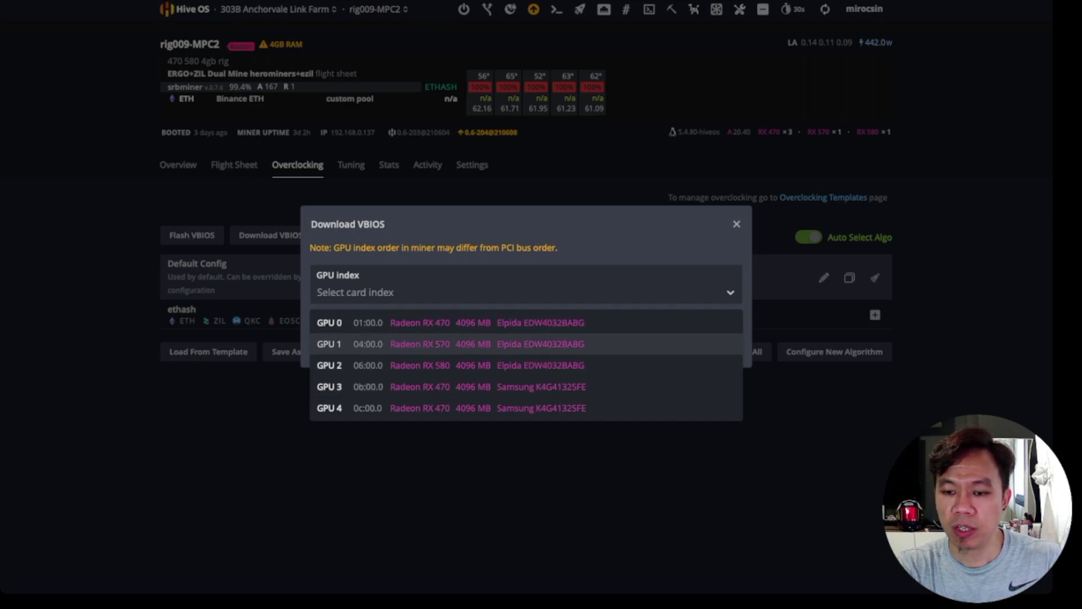
# Select GPU 0, the Radeon RX 470, and download its VBIOS ROM
pyautogui.click(394, 322)
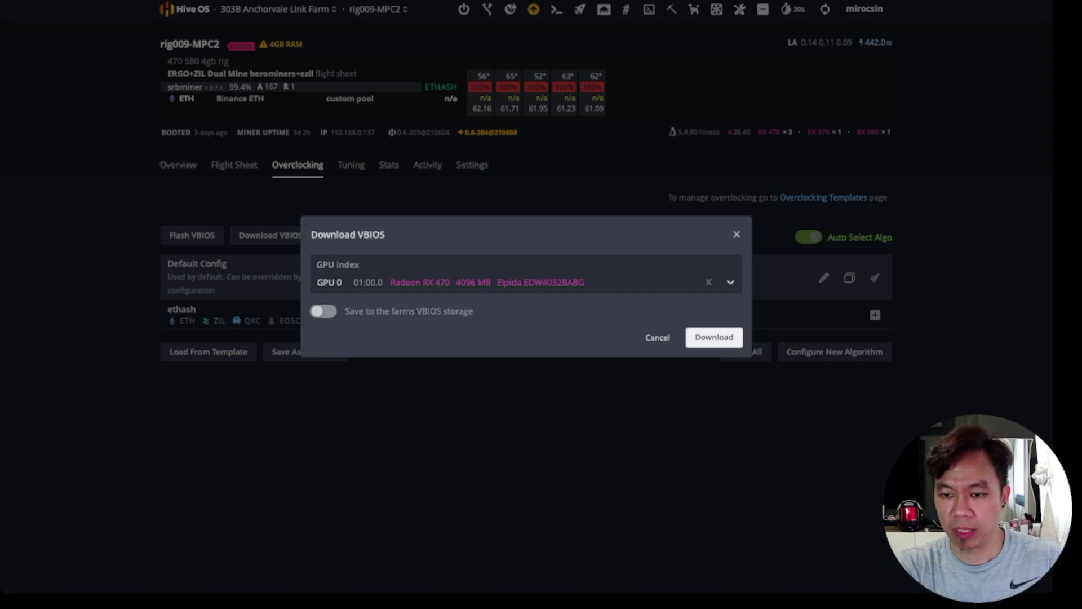
pyautogui.click(714, 337)
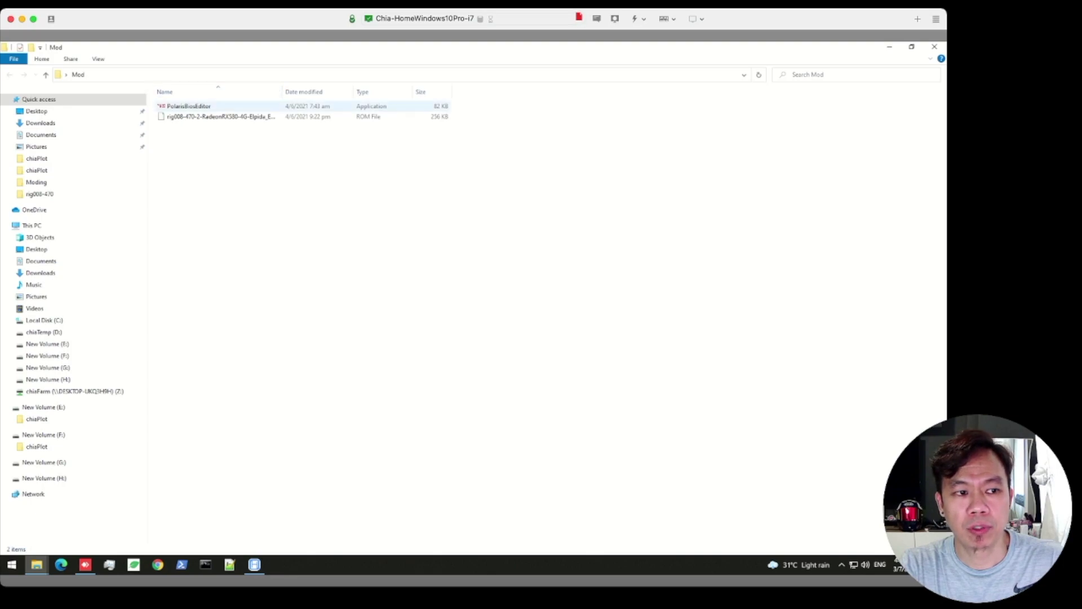
# Widen the Name column to reveal the full ROM file name, then select PolarisBiosEditor
pyautogui.moveTo(282, 91); pyautogui.dragTo(444, 91)
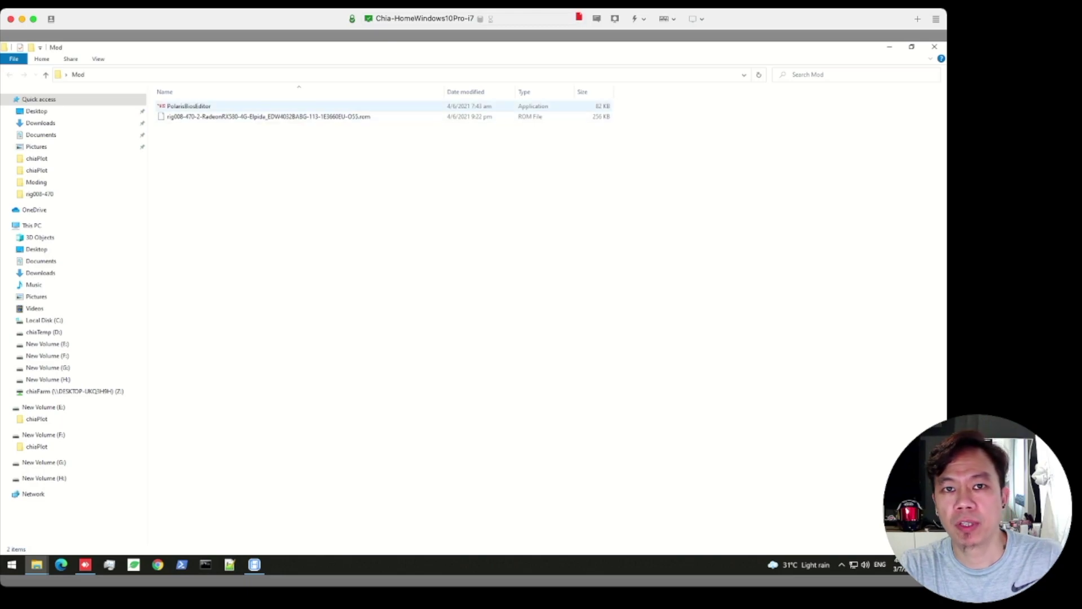
pyautogui.click(189, 106)
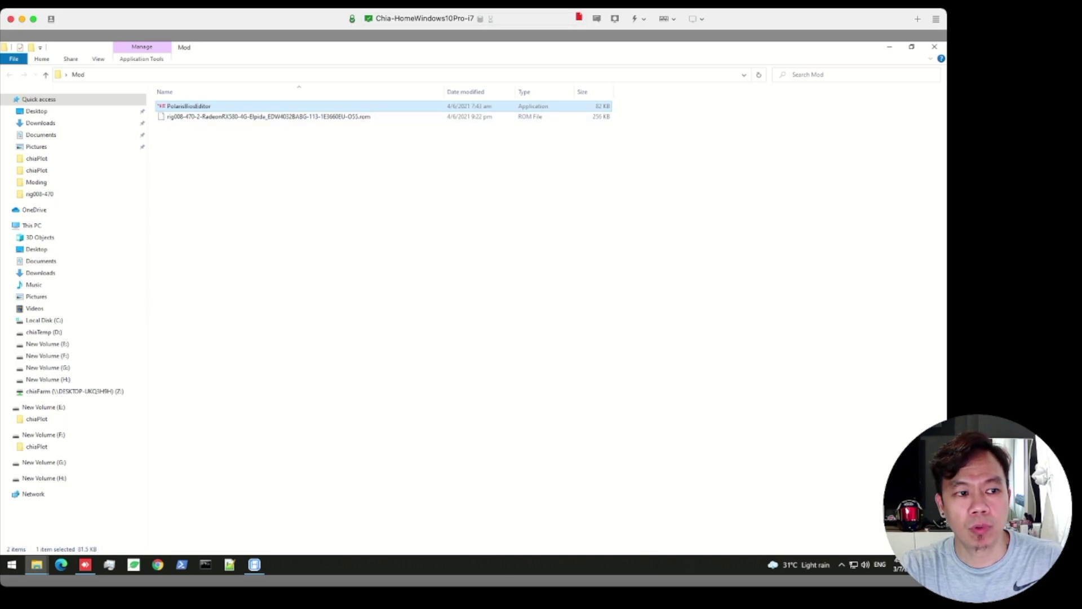
# Launch Polaris Bios Editor and load the rig008-470 Radeon RX580 Elpida ROM from Desktop > Mod
pyautogui.press('Return')
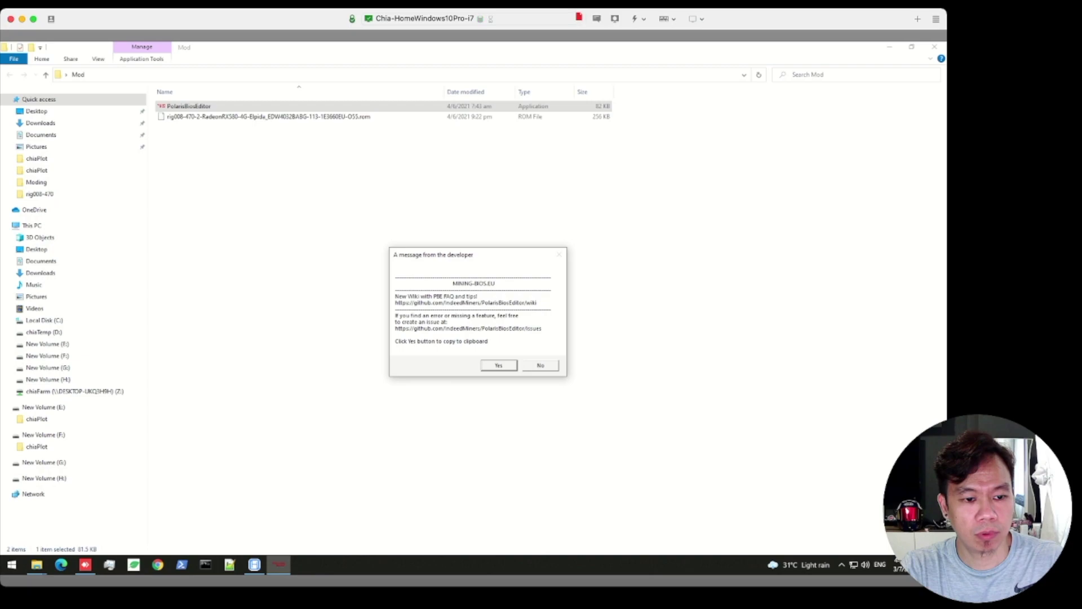
pyautogui.press('Return')
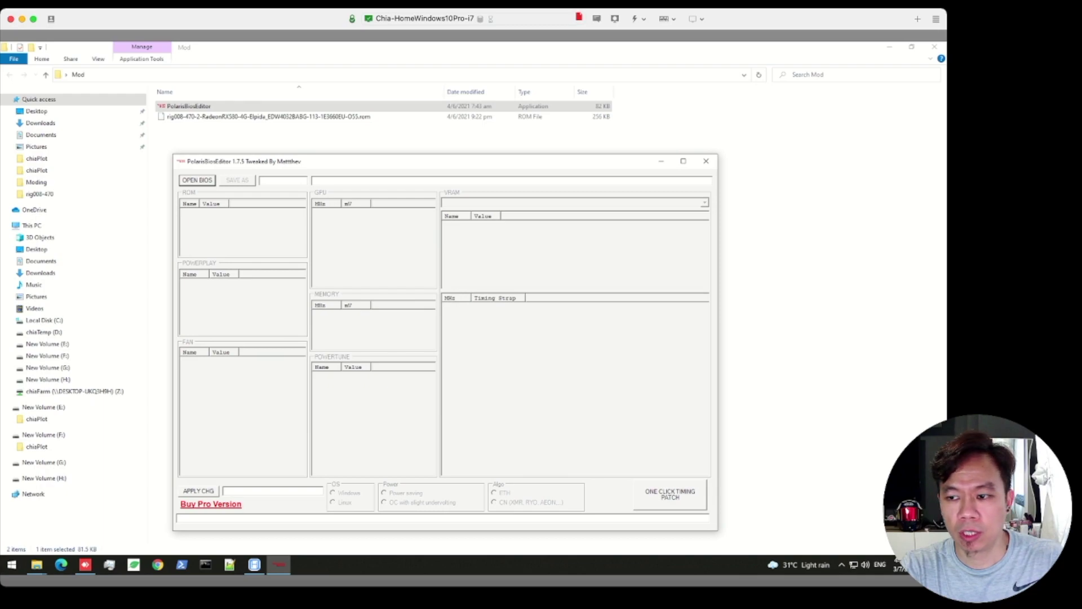
pyautogui.press('Return')
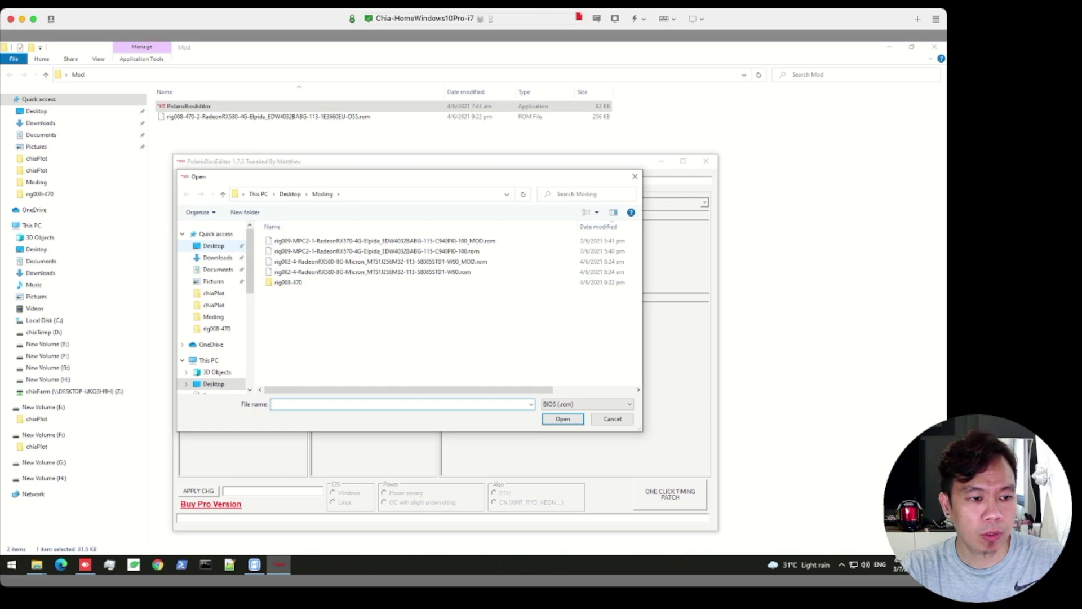
pyautogui.click(213, 246)
pyautogui.doubleClick(281, 241)
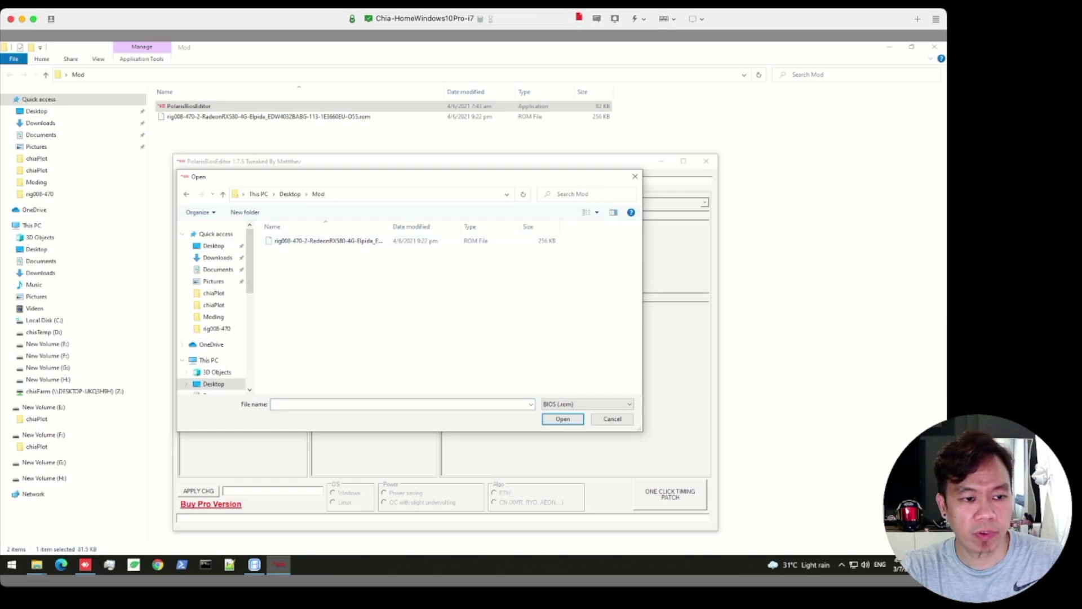
pyautogui.moveTo(388, 226); pyautogui.dragTo(477, 226)
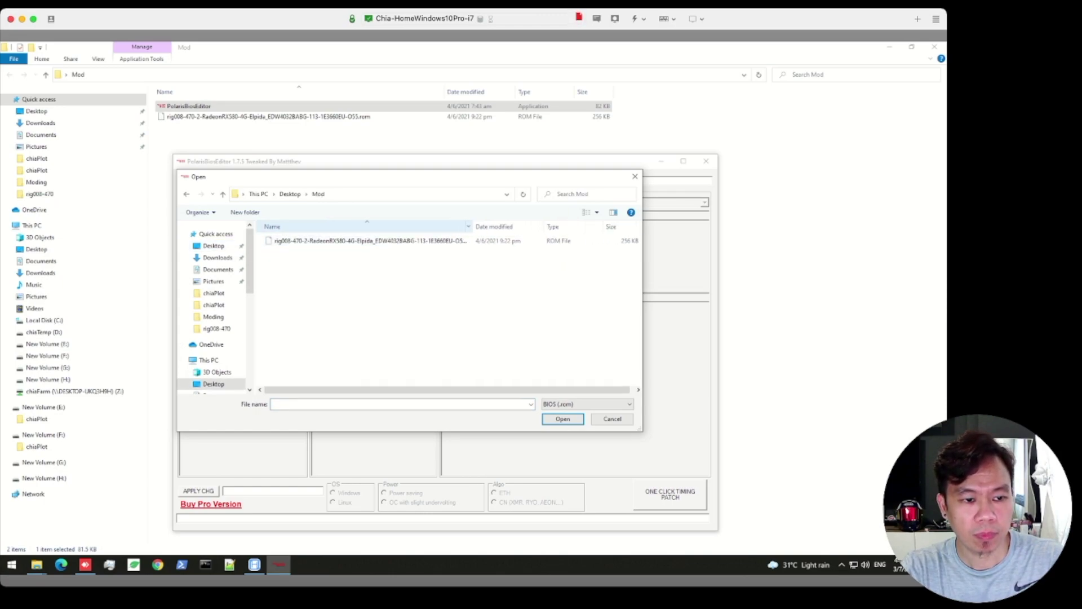
pyautogui.doubleClick(338, 241)
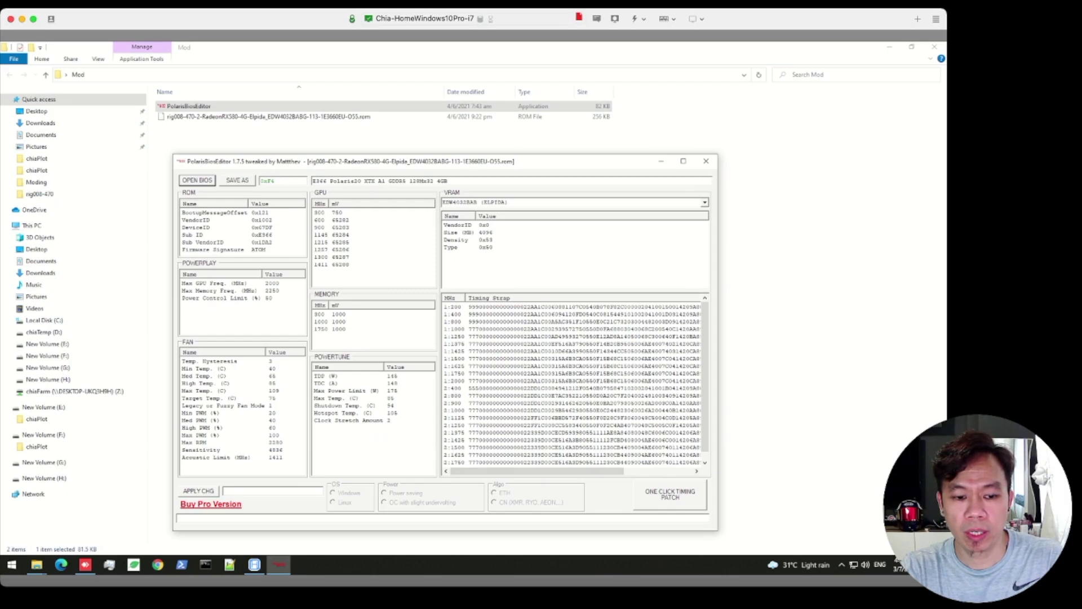
# Apply the one-click timing patch, copying Elpida mining timings to the 1500+ MHz straps
pyautogui.click(671, 494)
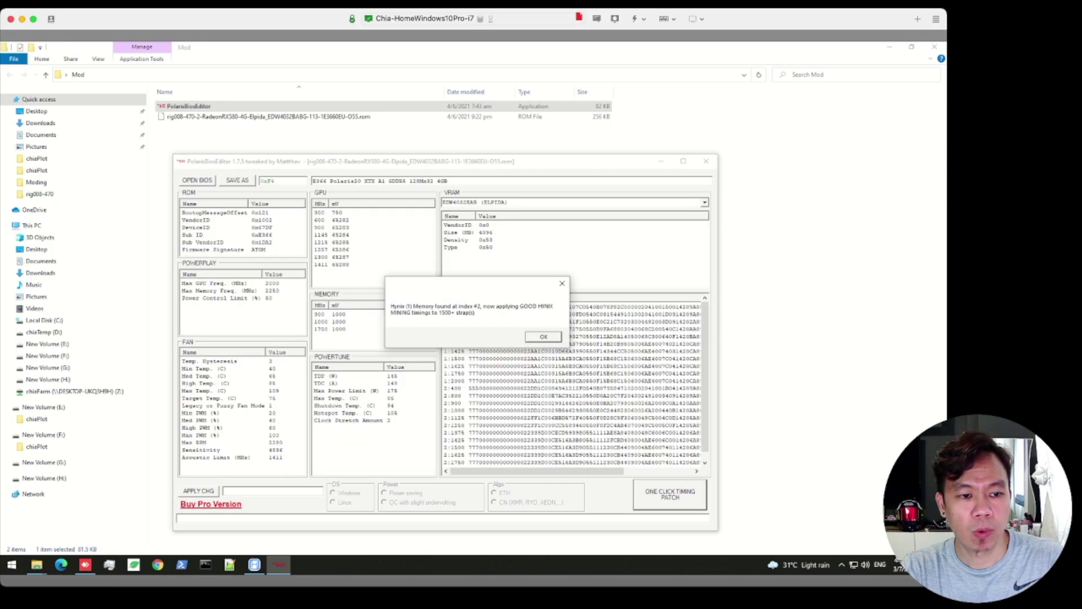
pyautogui.press('Return')
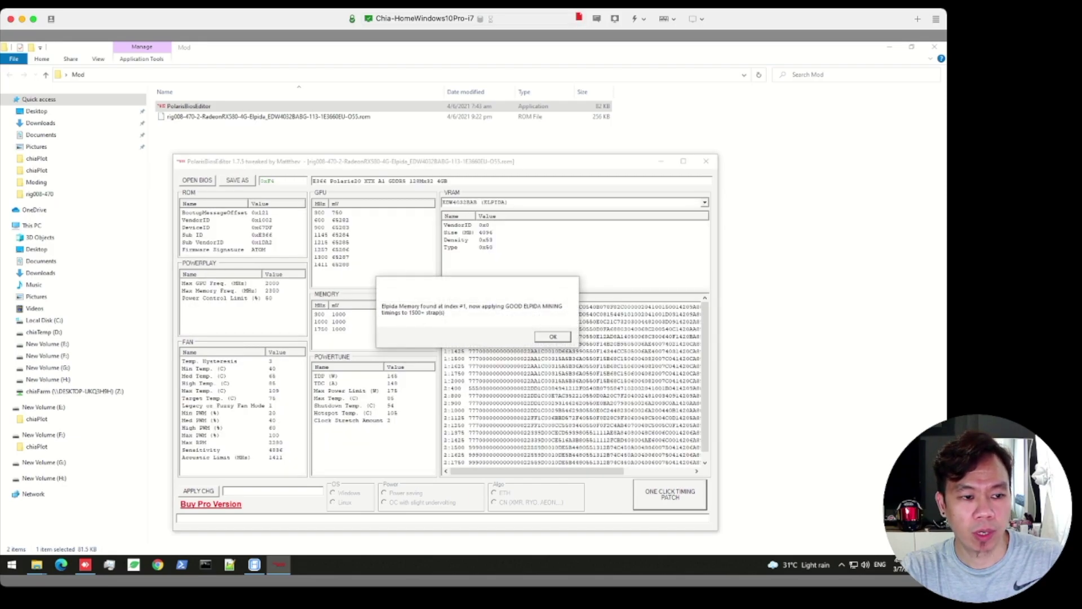
pyautogui.press('Return')
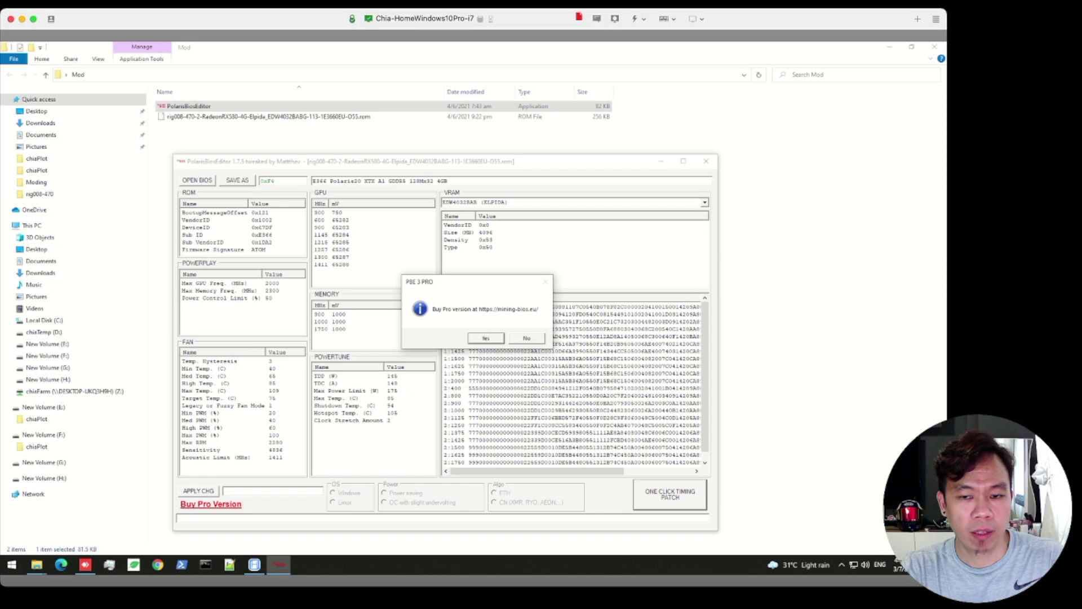
pyautogui.press('Return')
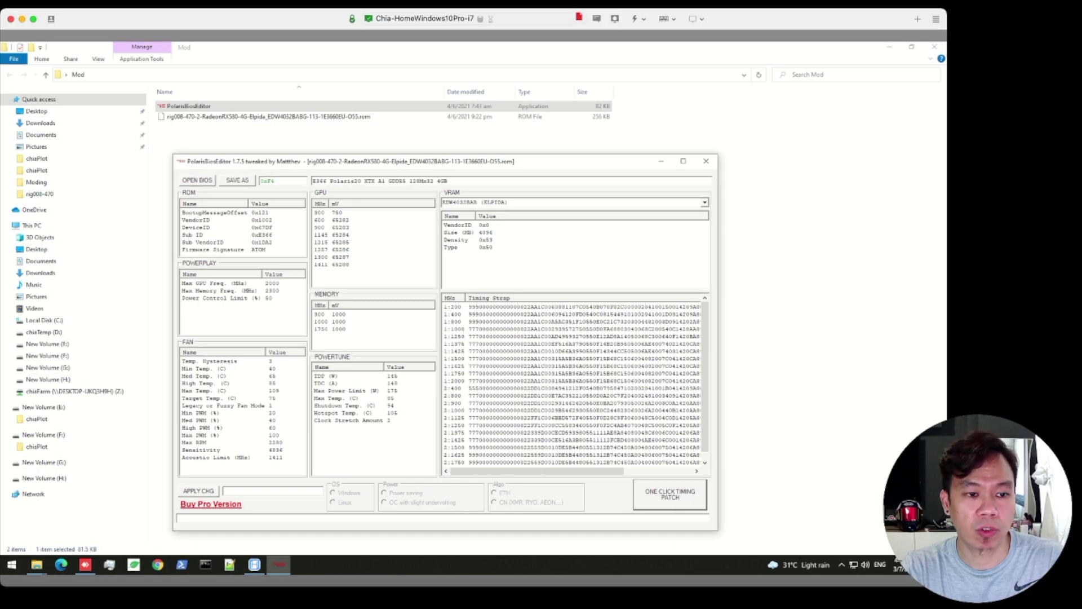
pyautogui.moveTo(394, 161); pyautogui.dragTo(431, 153)
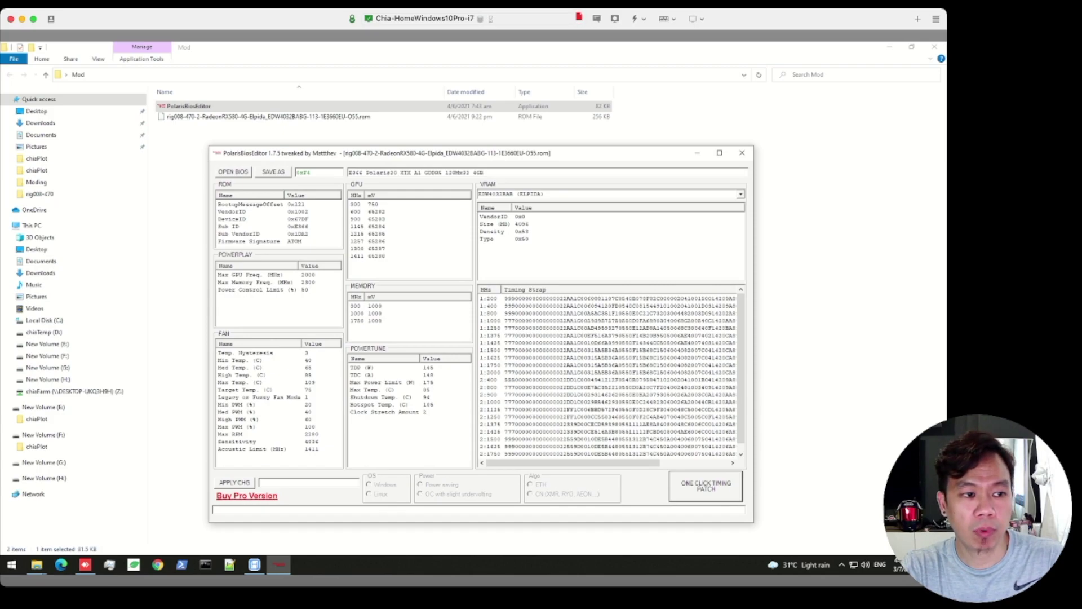
# Save the patched ROM in the Mod folder as the original name plus _MOD.rom
pyautogui.click(273, 172)
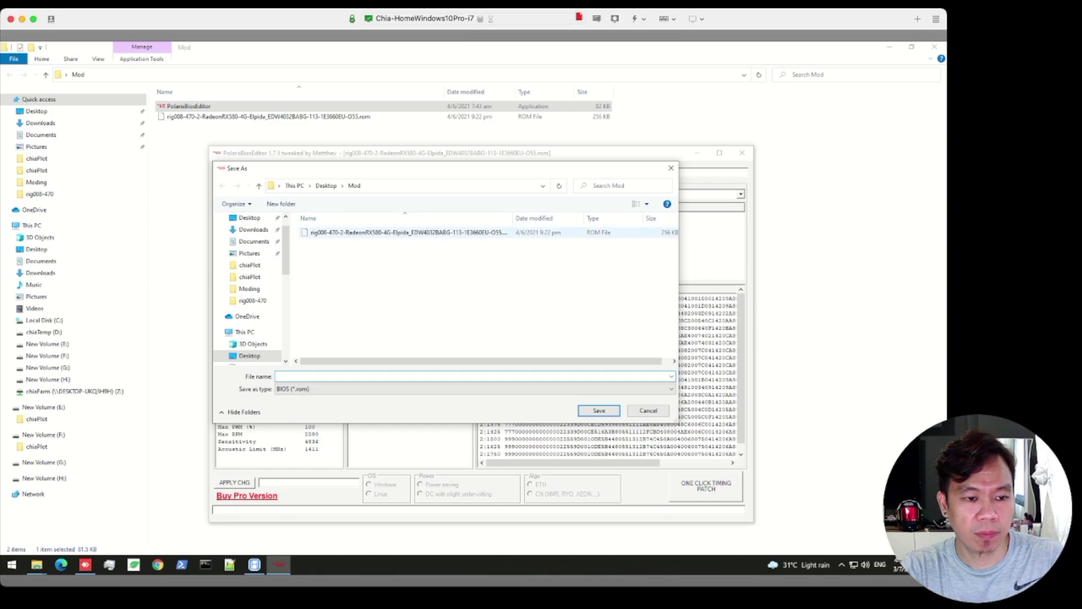
pyautogui.click(451, 232)
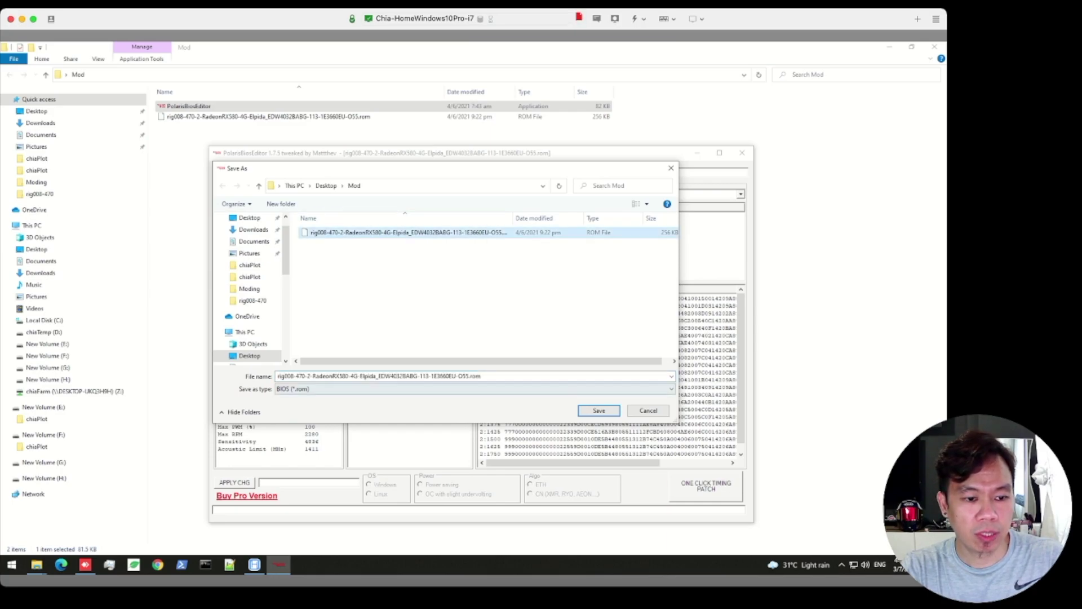
pyautogui.click(481, 376)
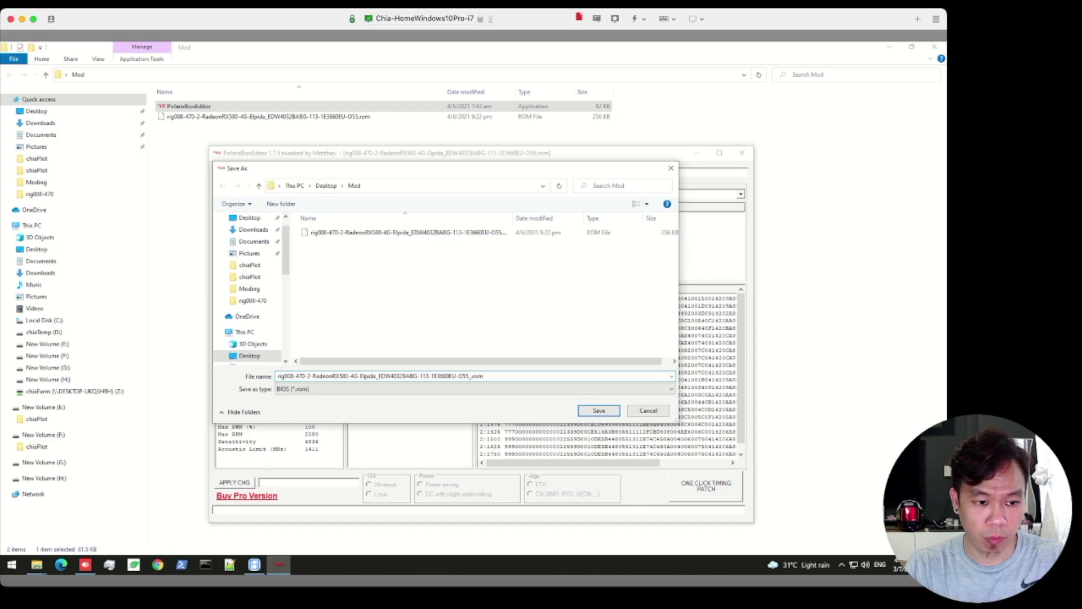
pyautogui.write('_MOD')
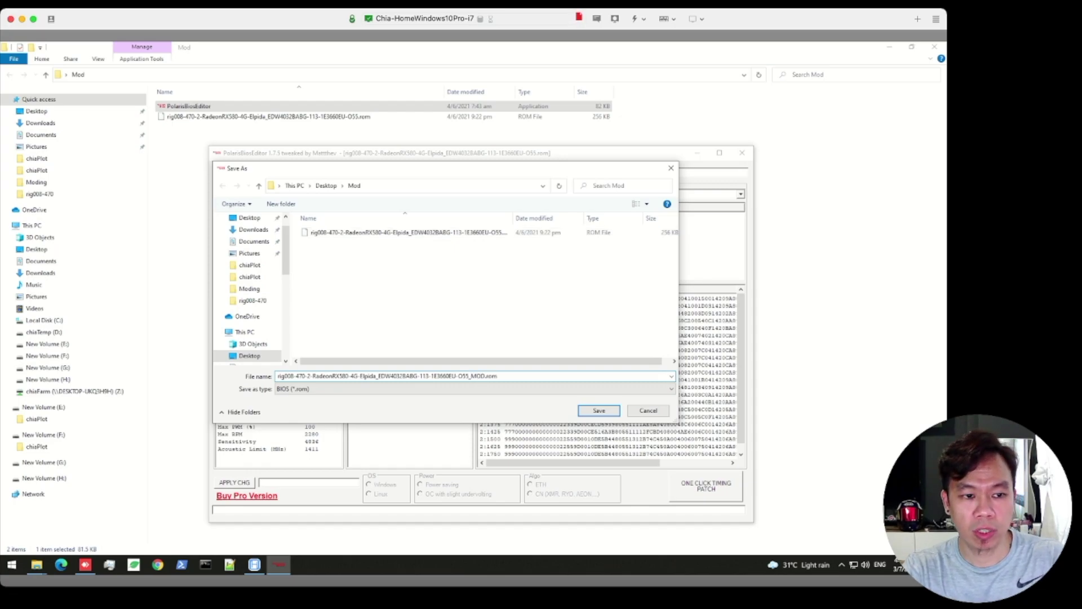
pyautogui.press('Return')
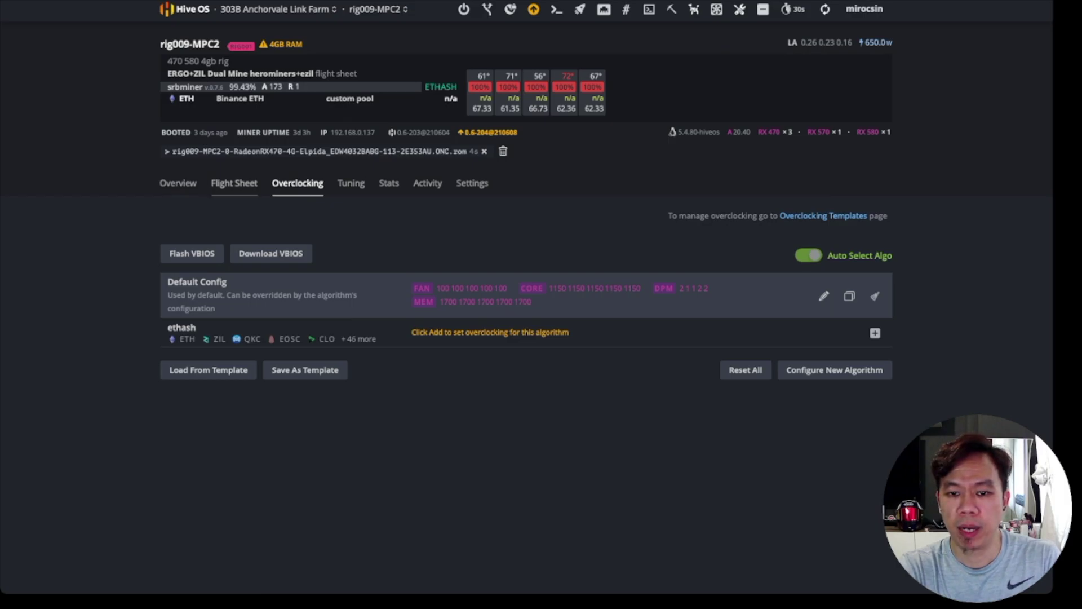
# Load the _MOD.rom into the Flash VBIOS form and target GPU 0, the Radeon RX 470
pyautogui.click(192, 253)
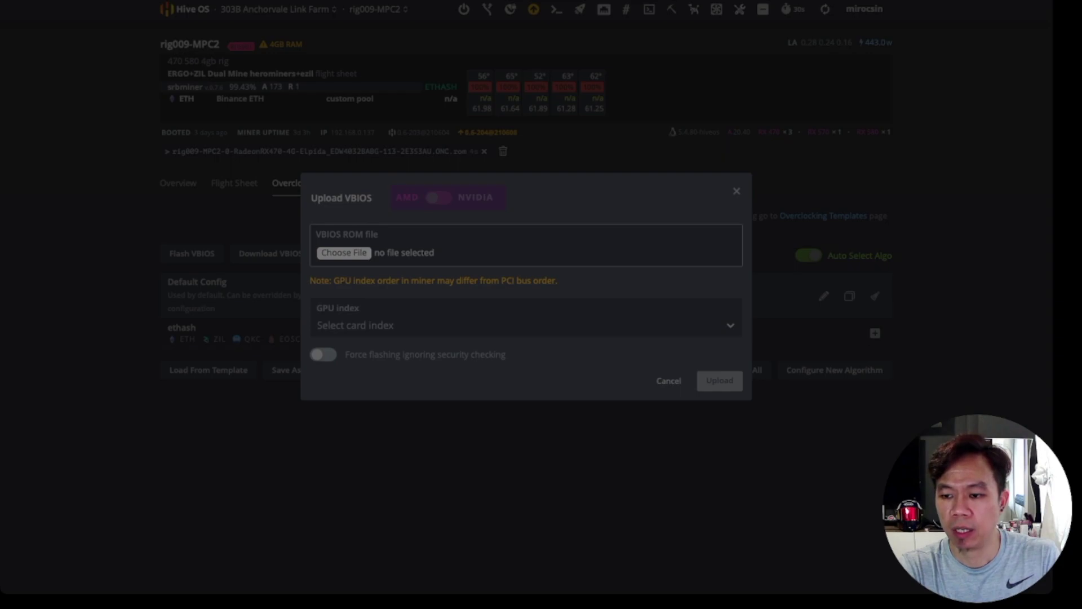
pyautogui.press('Return')
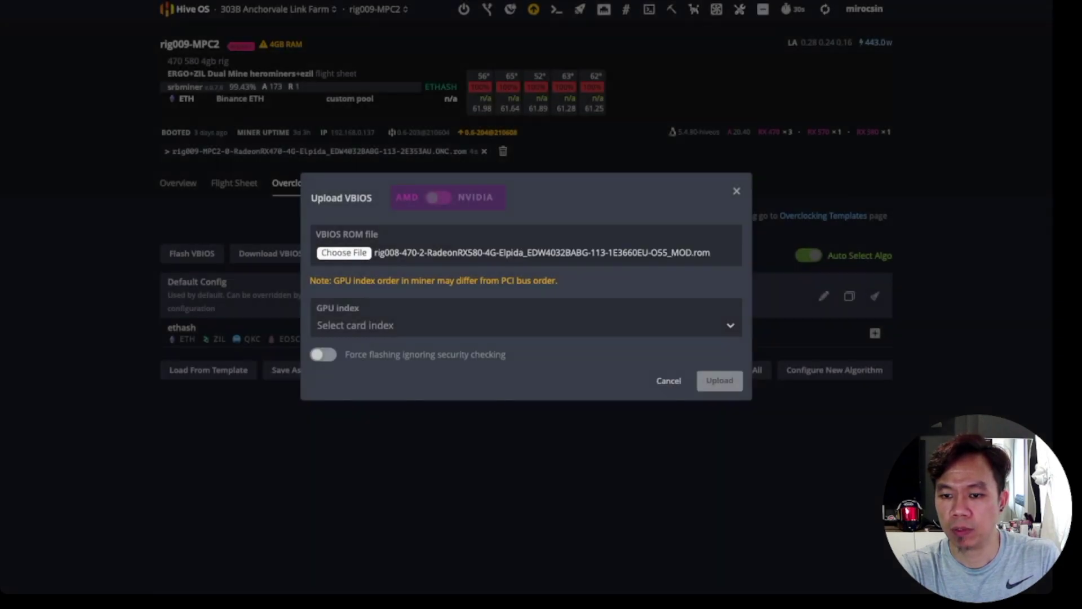
pyautogui.click(524, 325)
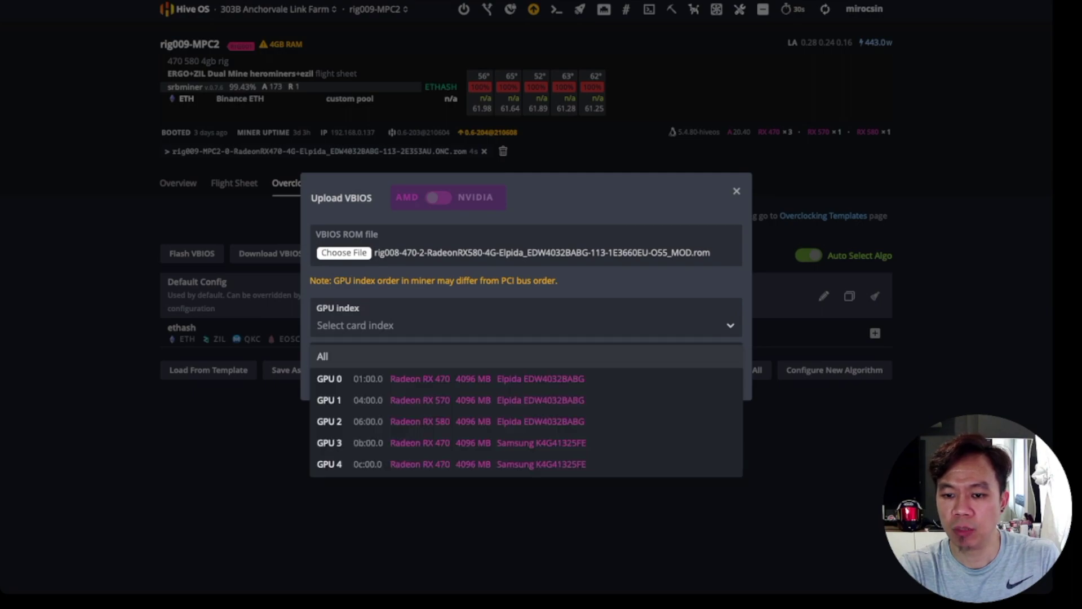
pyautogui.click(366, 378)
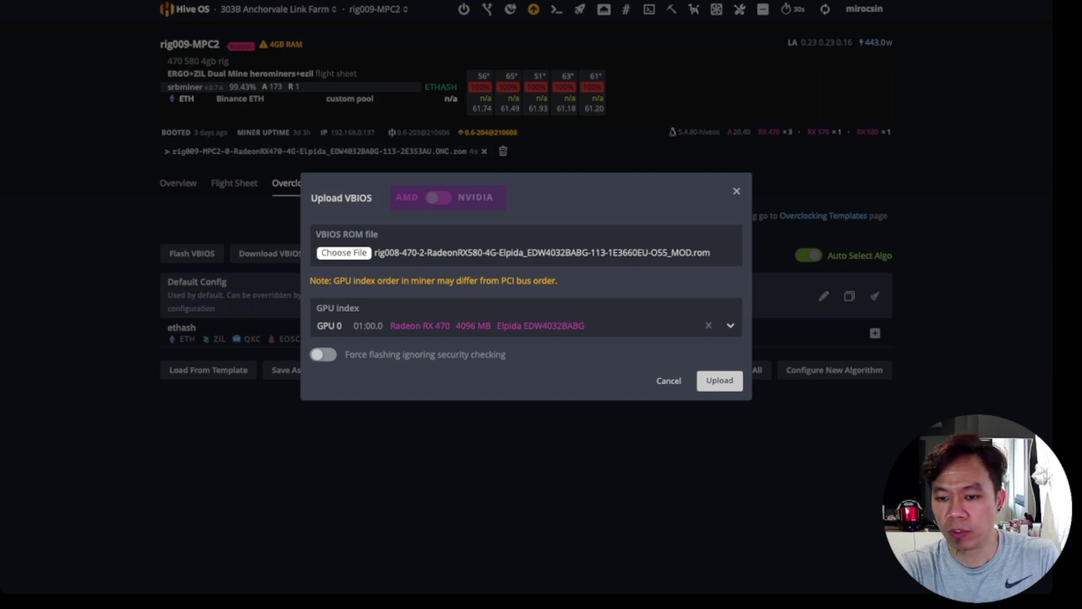
# Enable 'Force flashing ignoring security checking', then cancel the Upload VBIOS dialog
pyautogui.press('space')
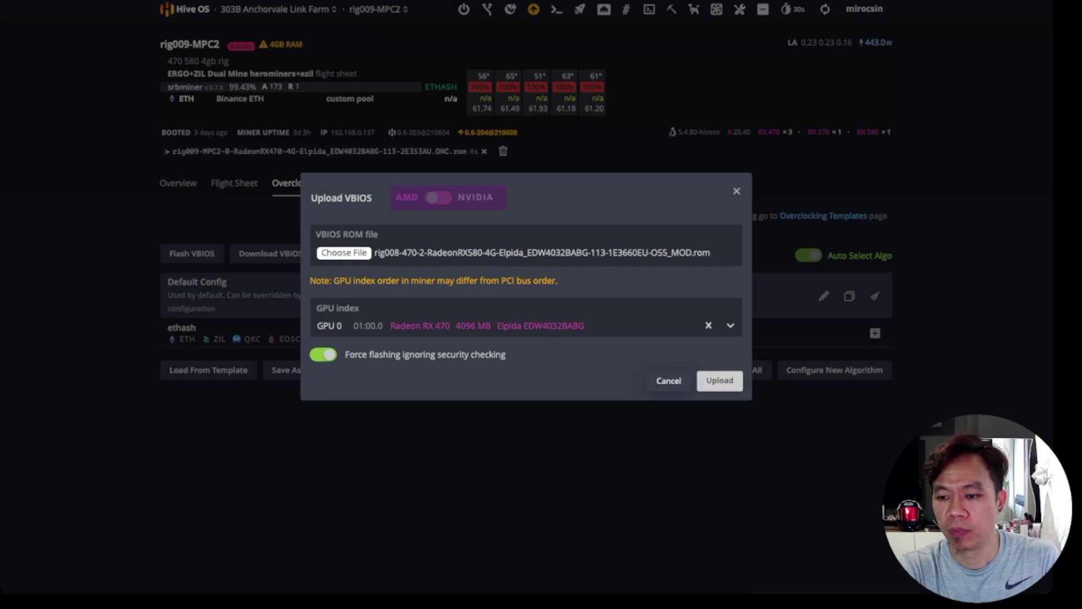
pyautogui.click(668, 381)
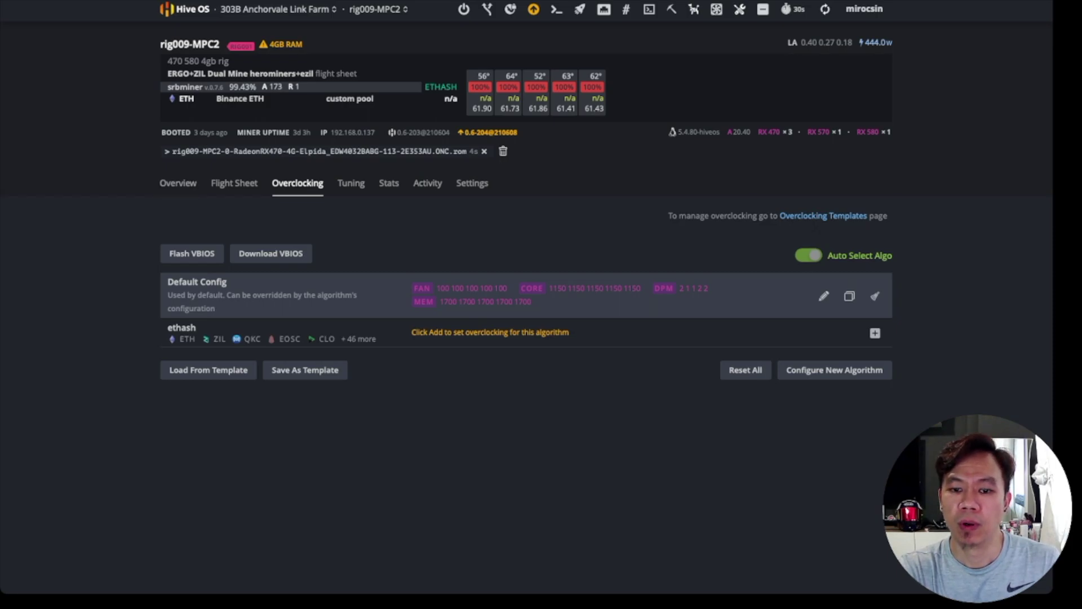
# Switch to the Overview tab and scroll to the five-GPU table hashing ETHASH at 124.0 MH/s
pyautogui.click(178, 182)
pyautogui.scroll(-1, 527, 306)
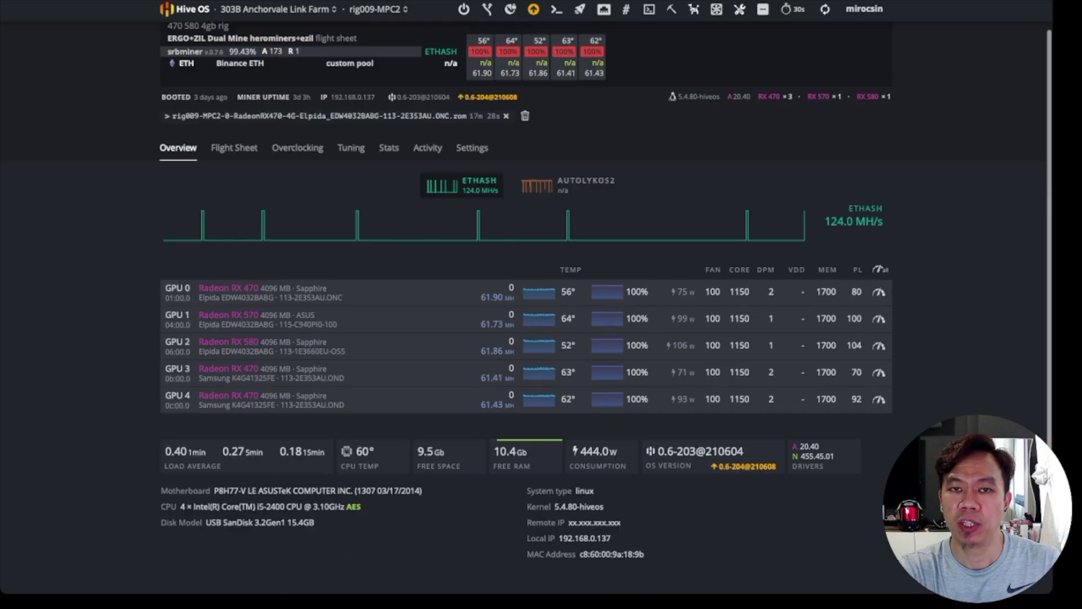
pyautogui.scroll(-1, 526, 307)
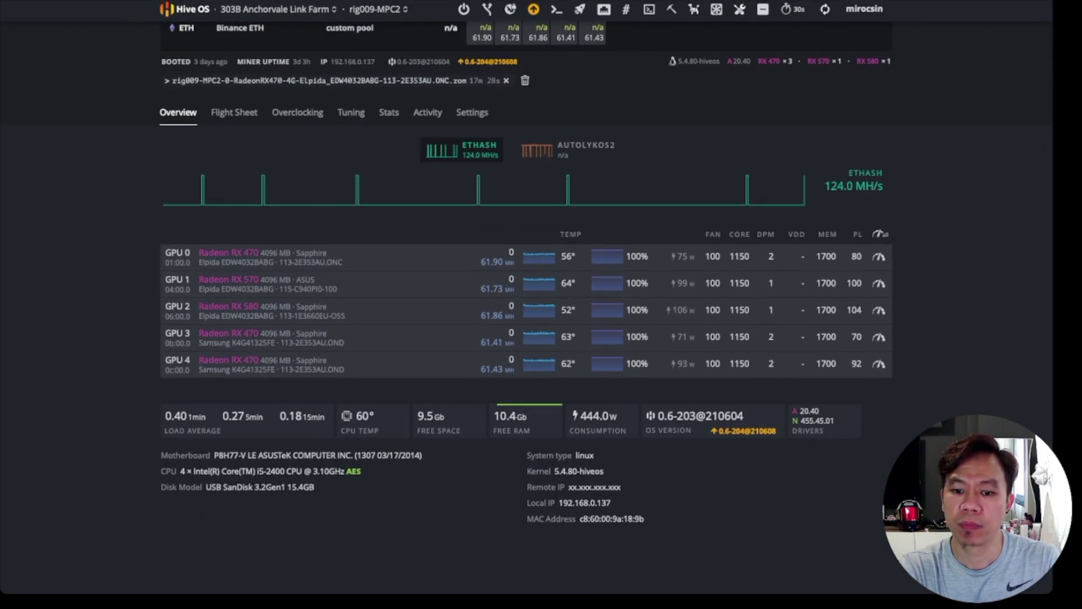